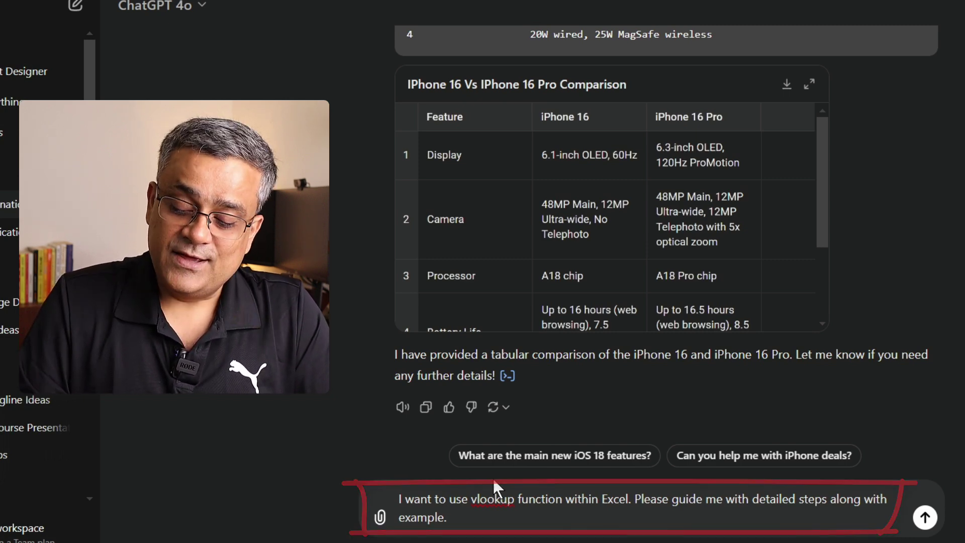
# Submit the prompt asking for detailed steps and an example of the vlookup function within Excel, and compare both responses.
pyautogui.press('Return')
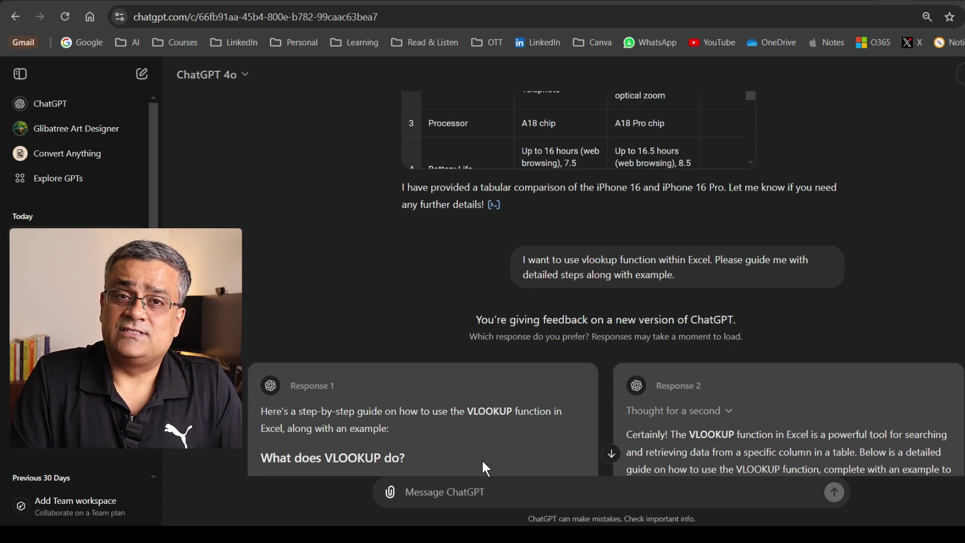
pyautogui.scroll(-4, 481, 459)
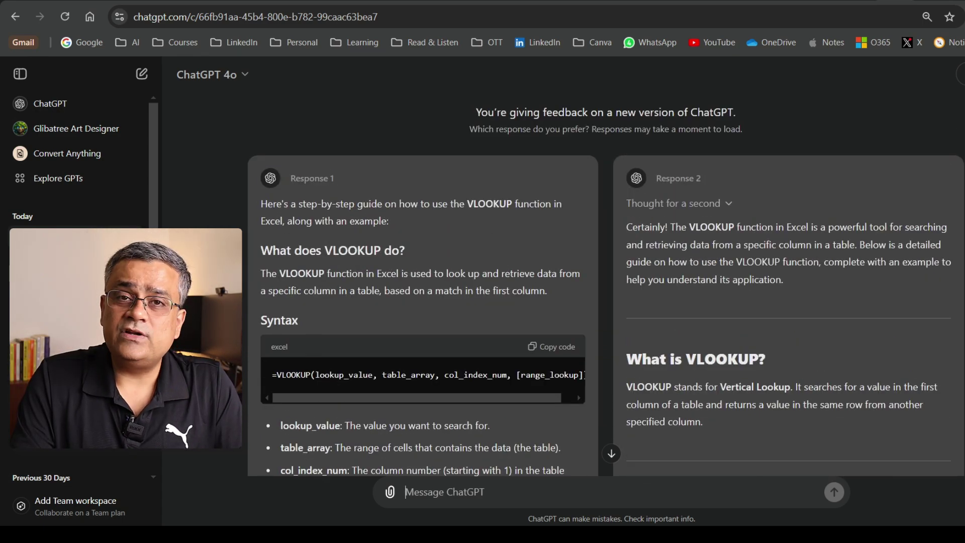
pyautogui.scroll(-10, 606, 283)
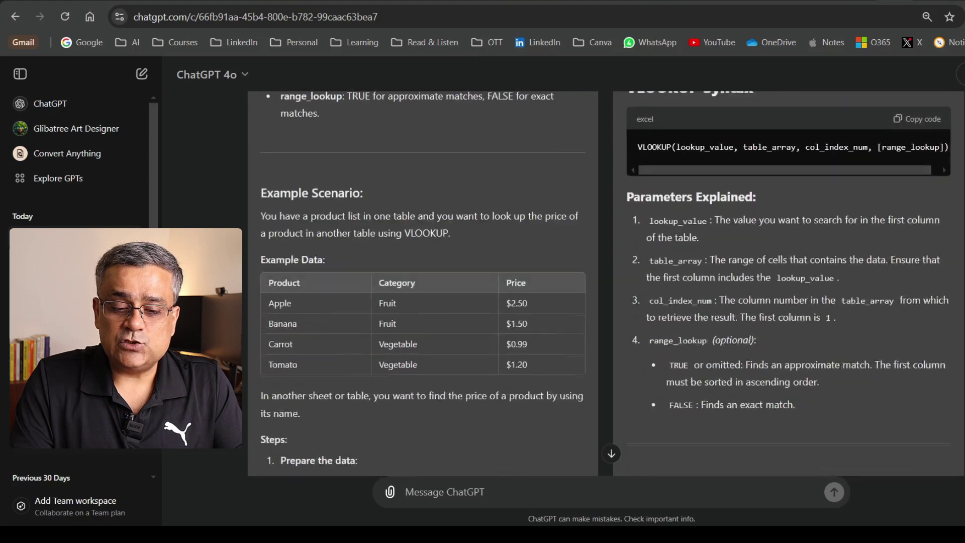
pyautogui.scroll(-4, 613, 196)
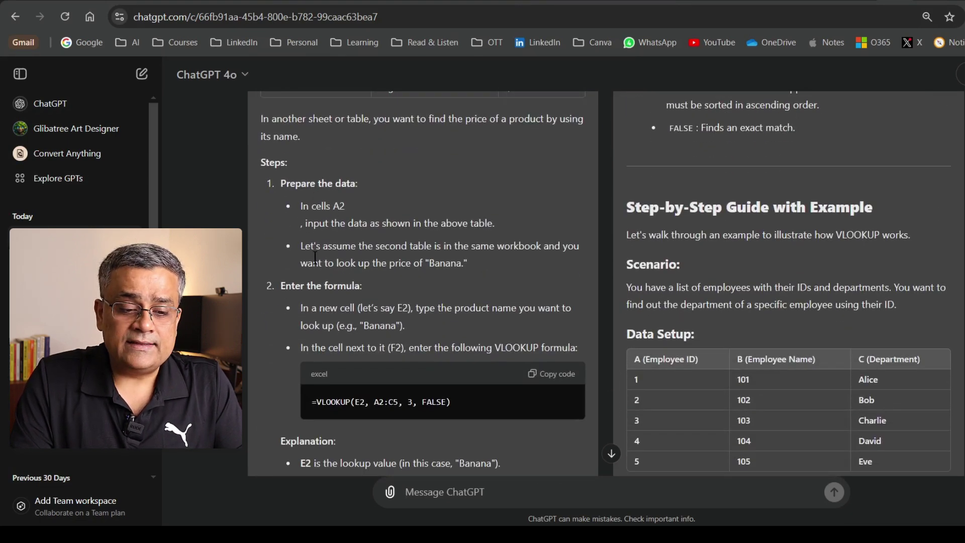
pyautogui.scroll(-6, 372, 280)
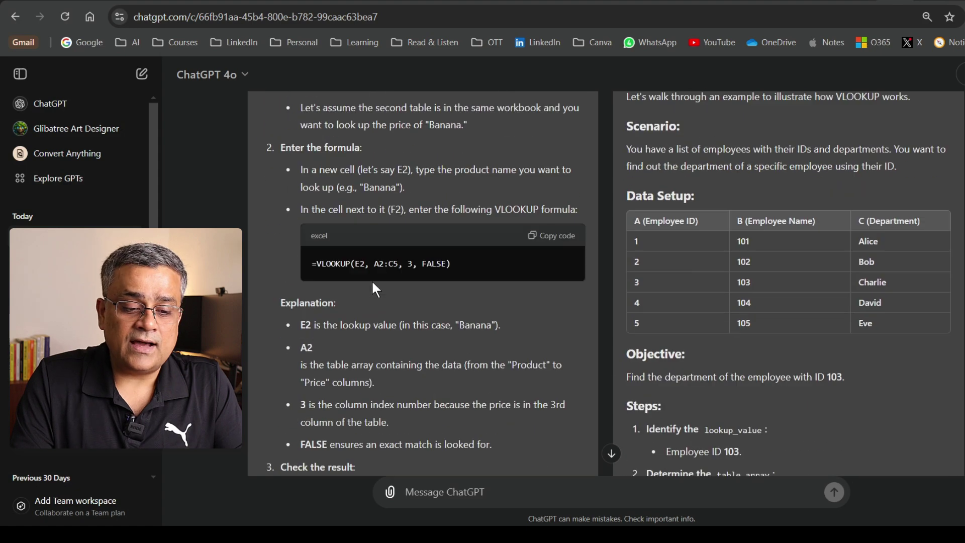
pyautogui.scroll(-10, 355, 210)
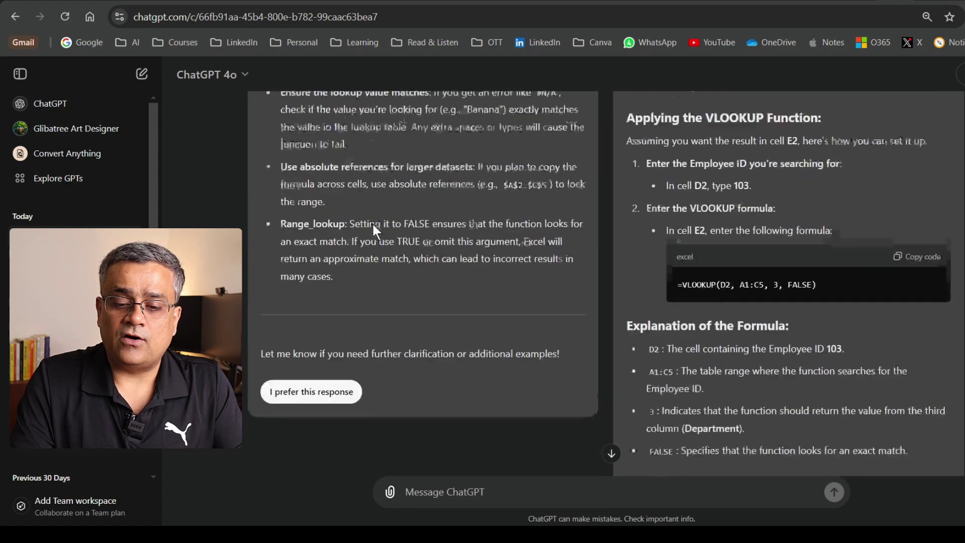
pyautogui.scroll(-14, 398, 230)
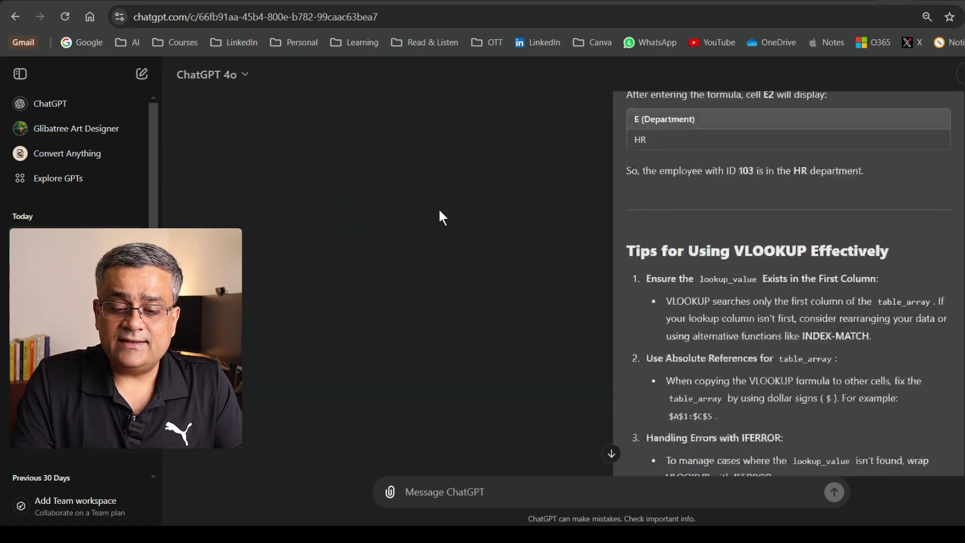
pyautogui.scroll(10, 663, 211)
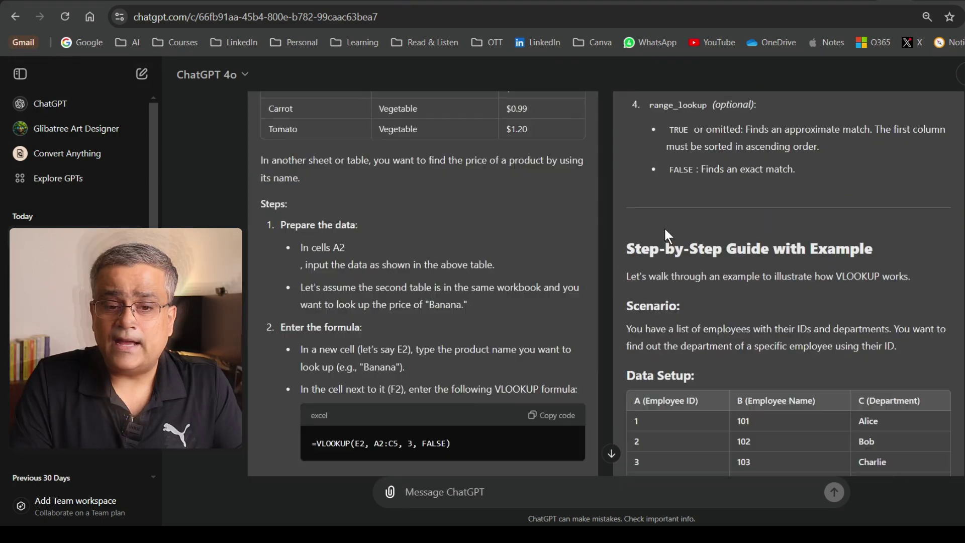
pyautogui.scroll(-15, 688, 220)
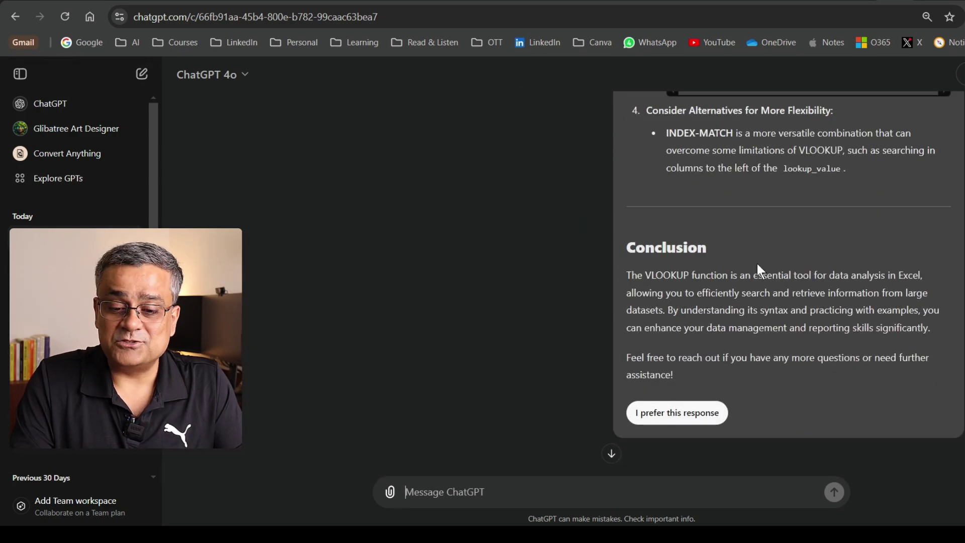
pyautogui.scroll(10, 753, 262)
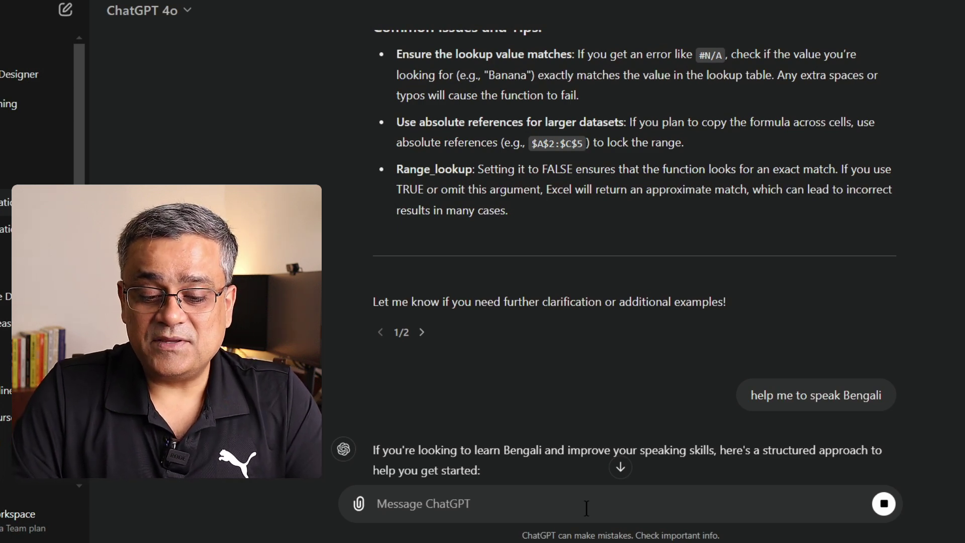
# Read through the guide to learning Bengali, covering common phrases, pronunciation, vocabulary, sentence structures and immersion.
pyautogui.scroll(-5, 723, 377)
pyautogui.scroll(-2, 723, 376)
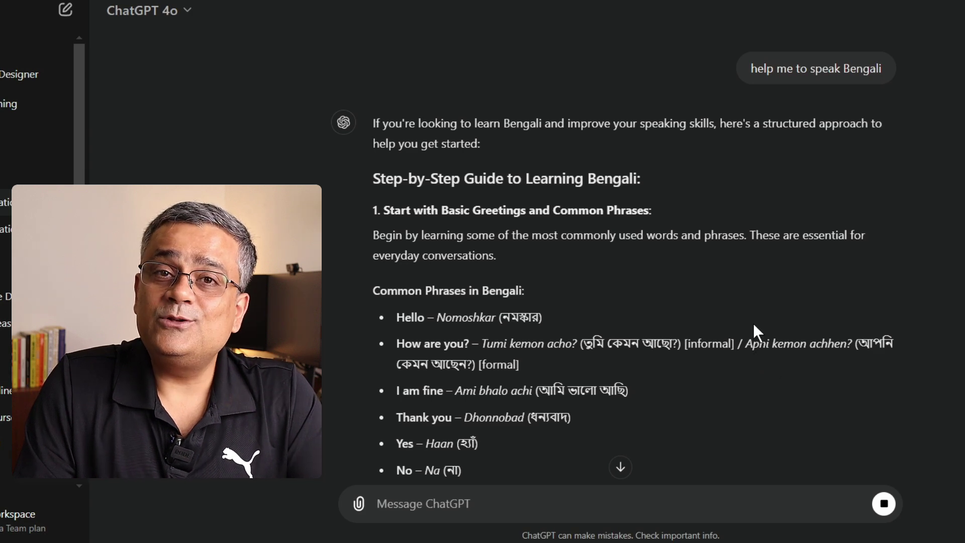
pyautogui.scroll(-2, 753, 333)
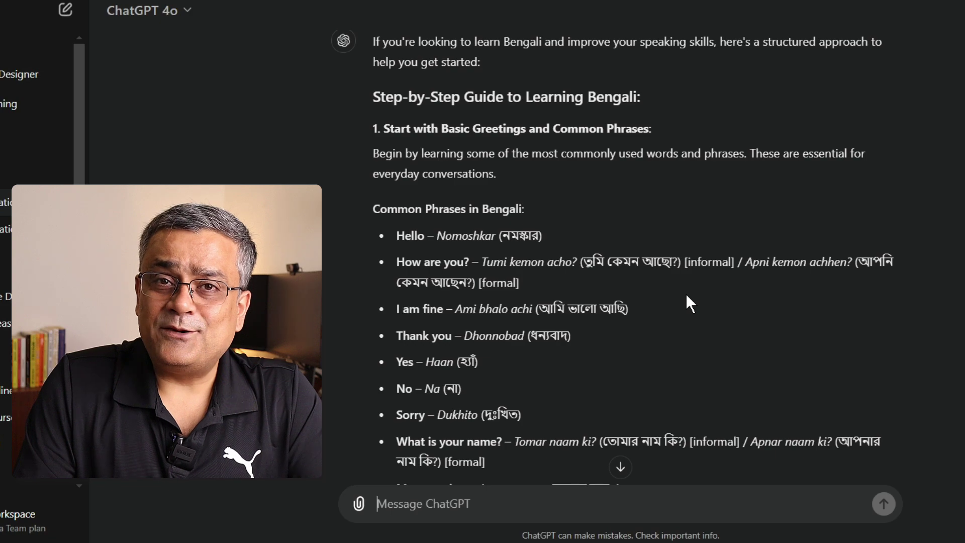
pyautogui.scroll(-3, 686, 296)
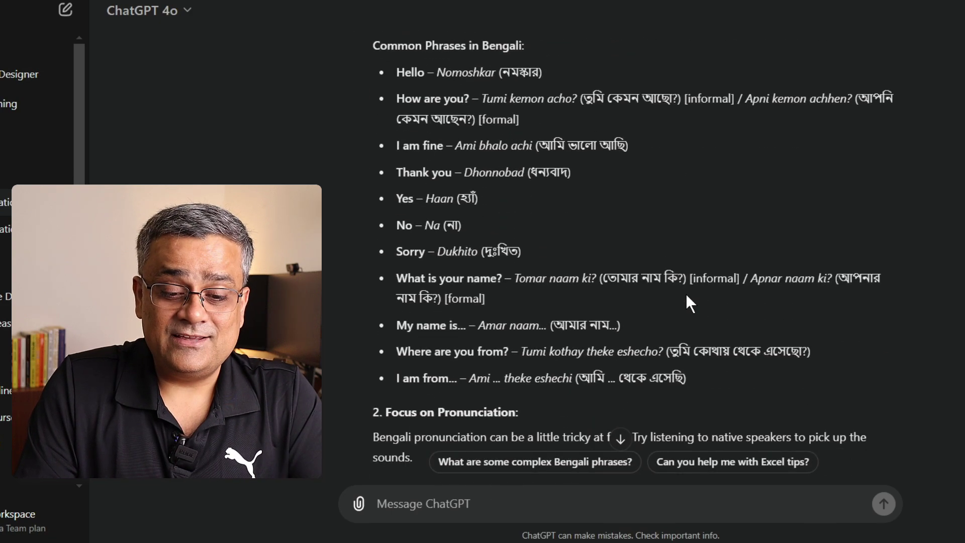
pyautogui.scroll(-8, 686, 297)
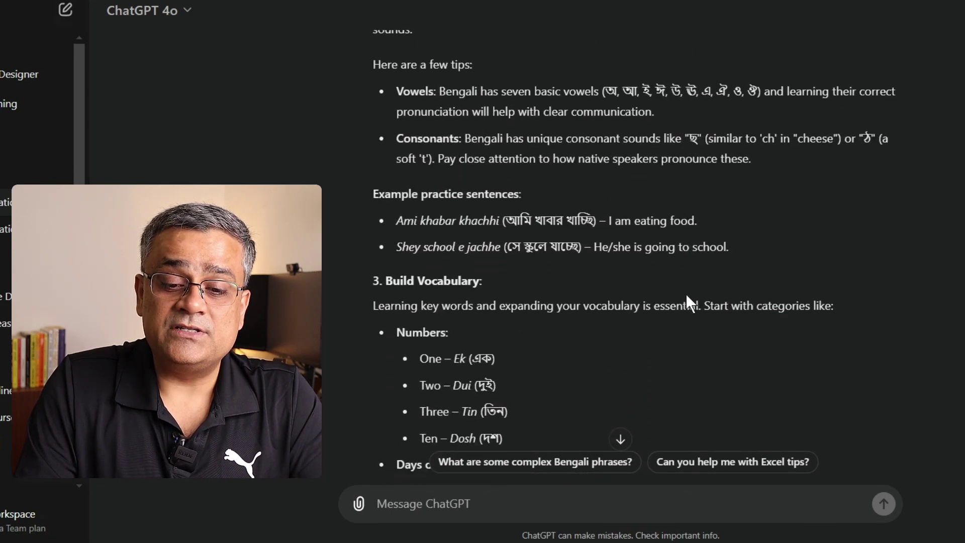
pyautogui.scroll(-9, 685, 294)
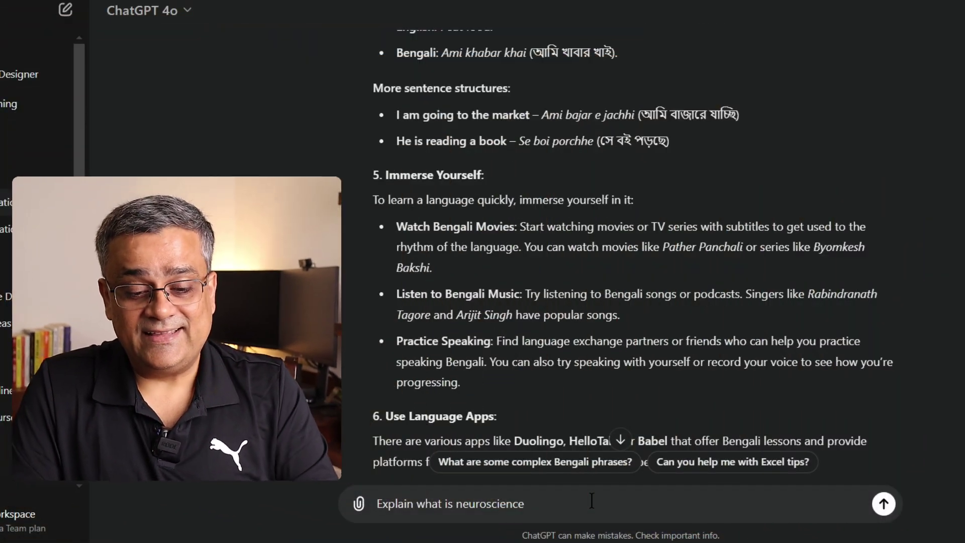
# Submit the prompt "Explain what is neuroscience" and read through the key areas in the answer.
pyautogui.press('Return')
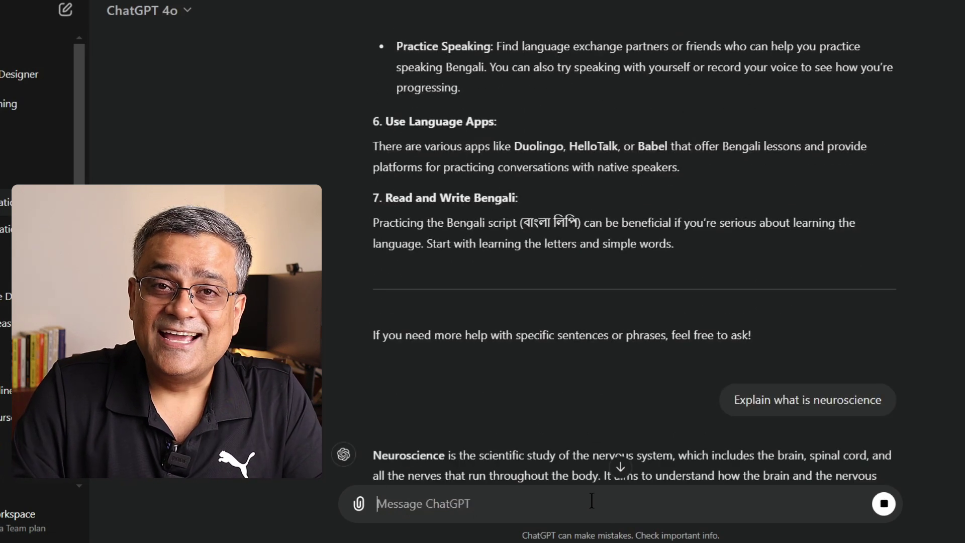
pyautogui.scroll(-5, 944, 365)
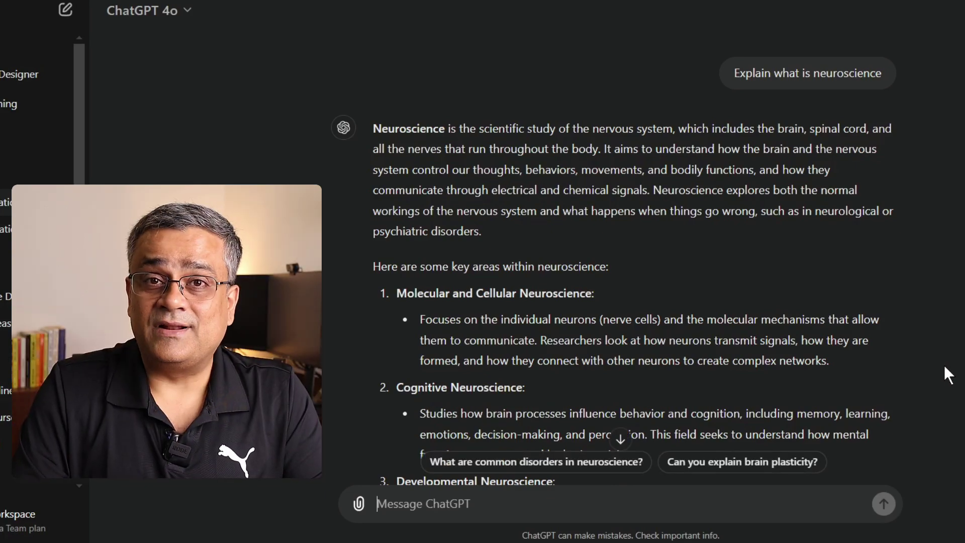
pyautogui.scroll(-8, 945, 366)
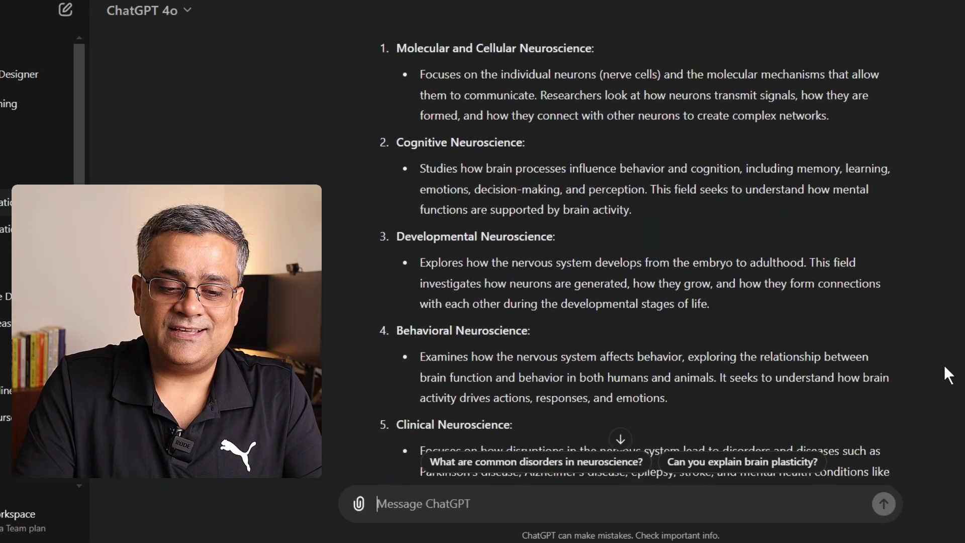
pyautogui.scroll(-1, 943, 365)
pyautogui.scroll(4, 944, 365)
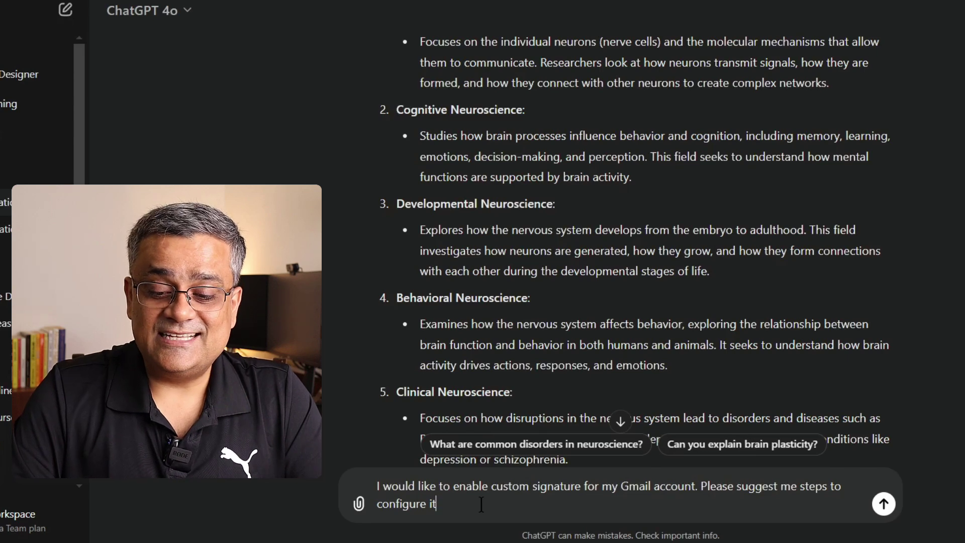
# Submit the request for steps to configure a custom signature for a Gmail account, and read through the answer.
pyautogui.press('Return')
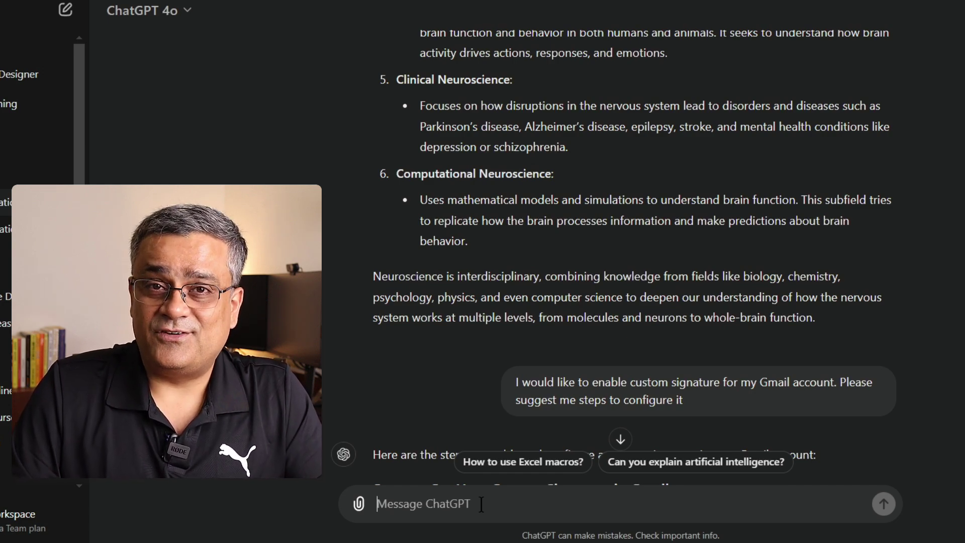
pyautogui.scroll(-6, 645, 385)
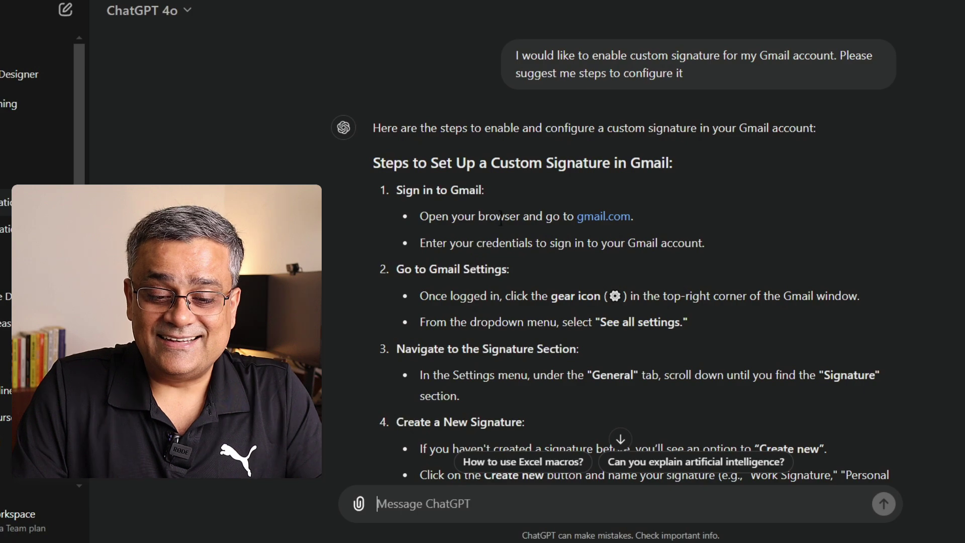
pyautogui.scroll(-8, 837, 198)
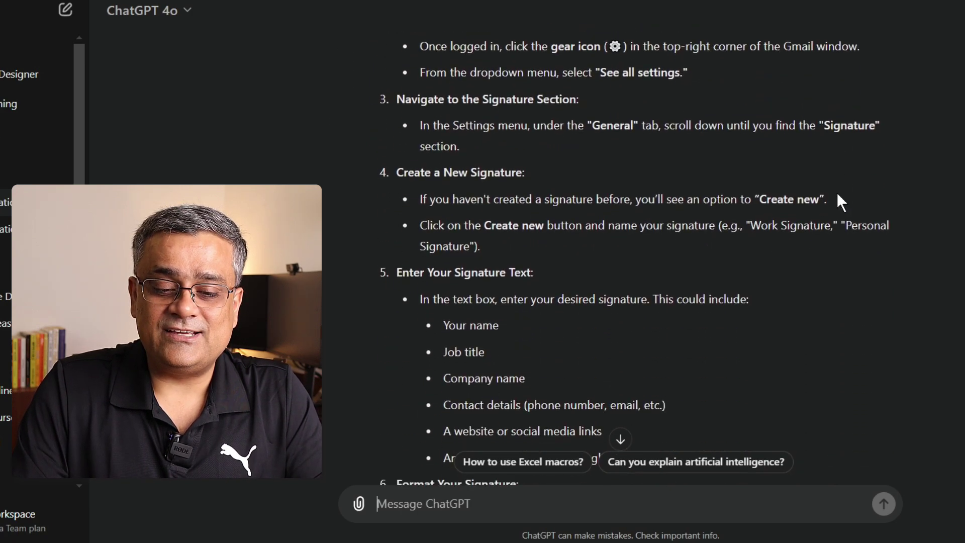
pyautogui.scroll(-9, 842, 202)
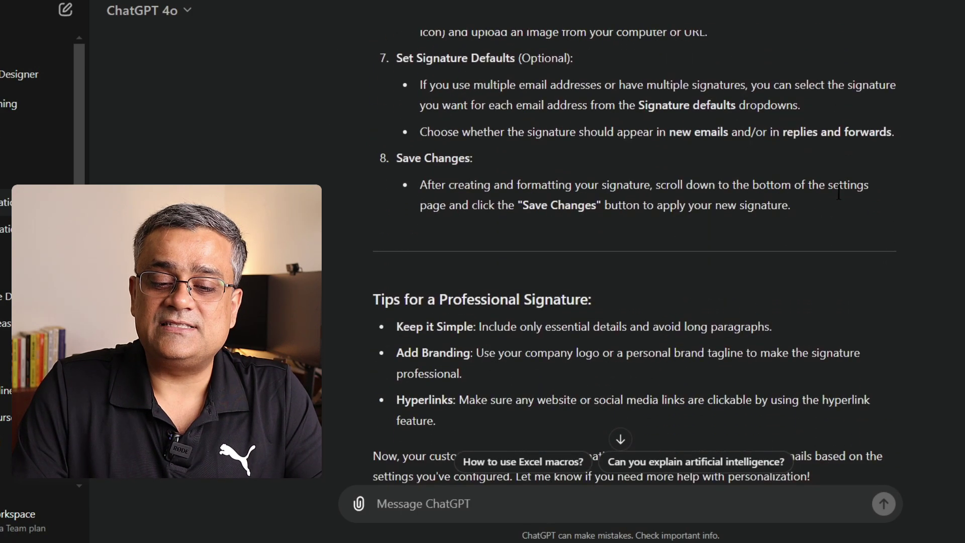
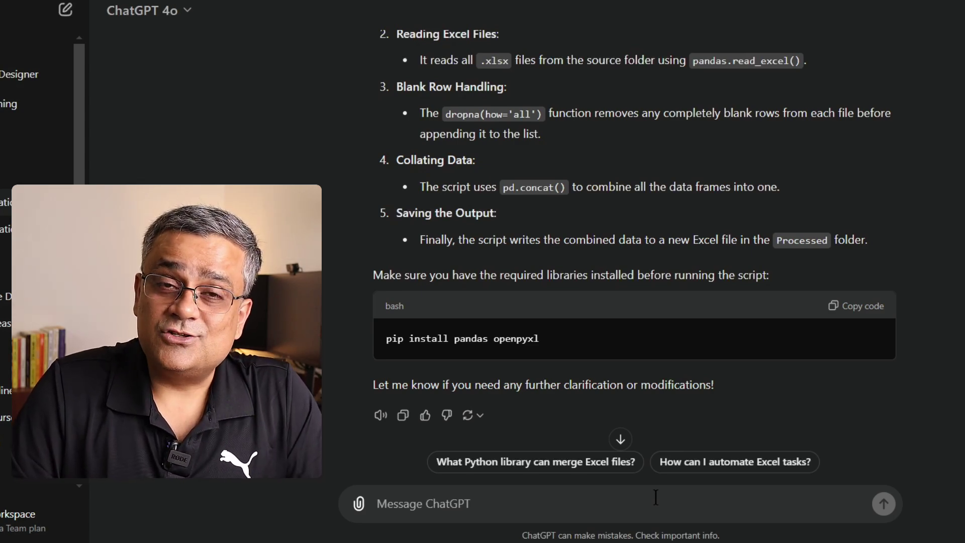
# Send "Please review below code and suggest for any improvements -" followed by the copied Python Excel-collating script, and view the suggestions.
pyautogui.write('Please review below code and suggest for any improvements -')
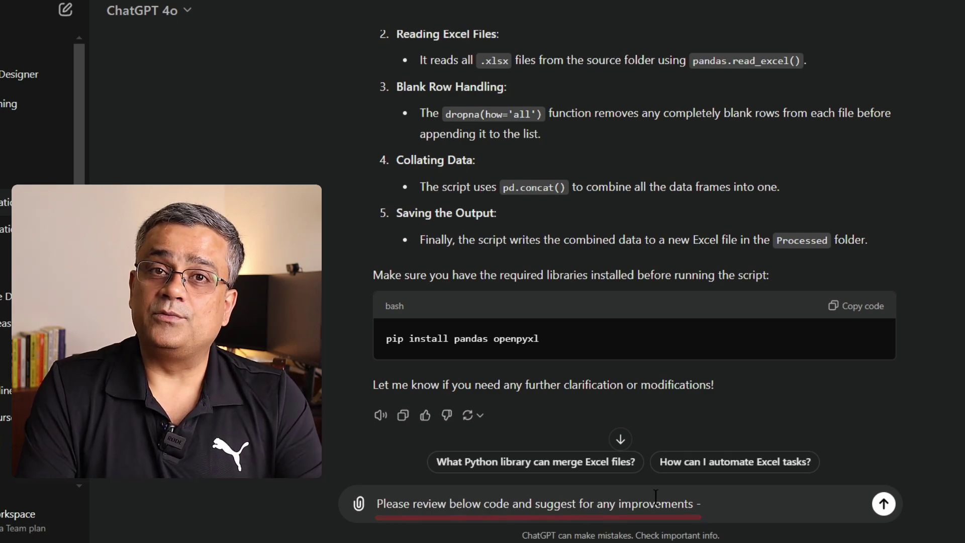
pyautogui.hotkey('shift', 'Return')
pyautogui.hotkey('ctrl', 'v')
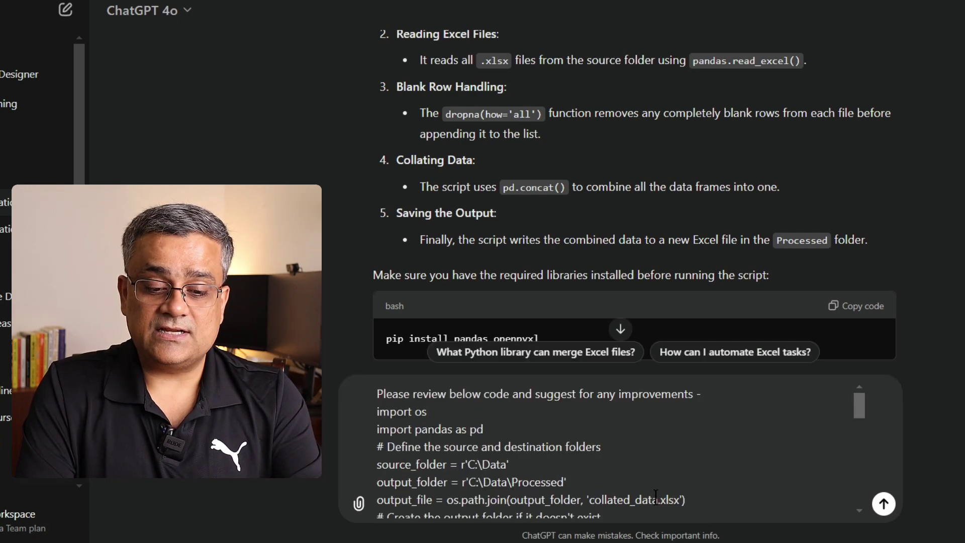
pyautogui.press('Return')
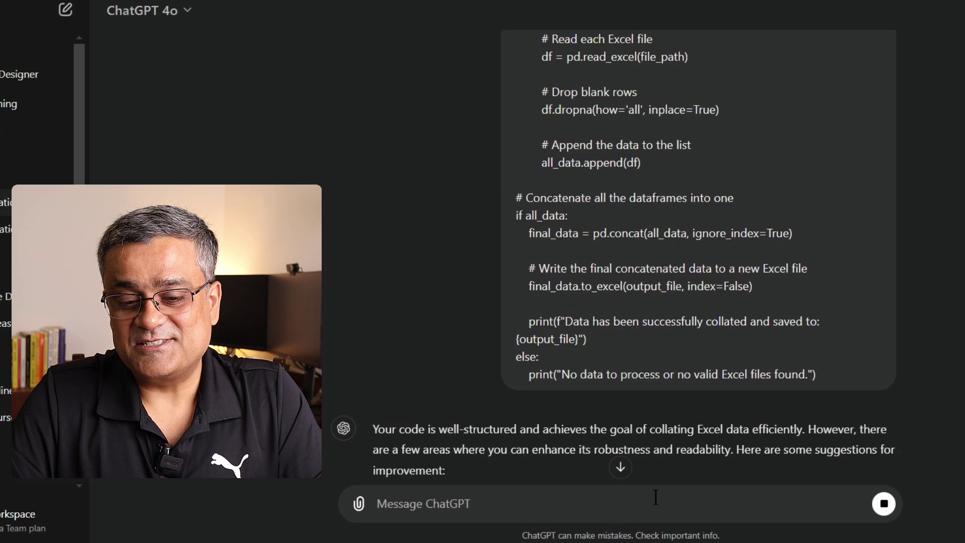
pyautogui.scroll(-5, 847, 357)
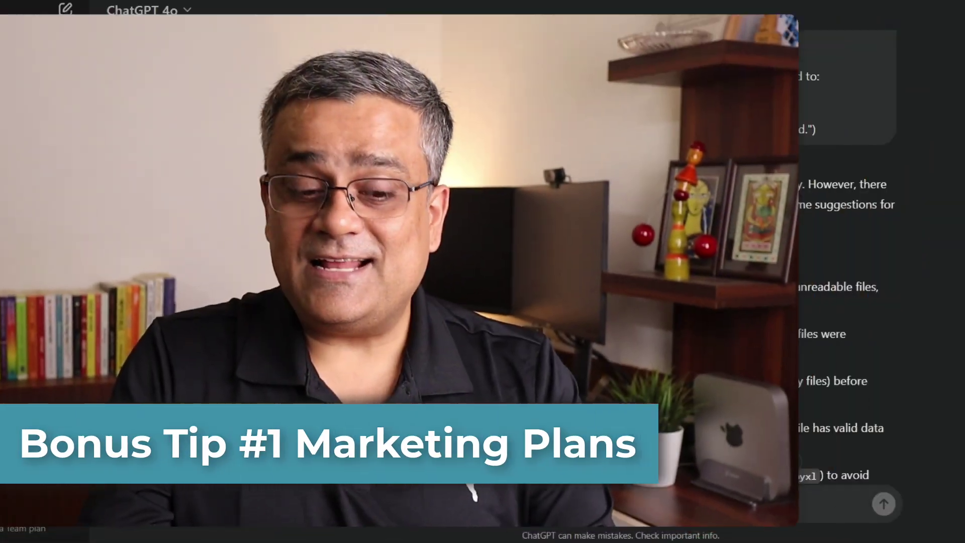
# Ask for a detailed marketing plan for a new mobile app launching in one month time, and read through the weekly phases.
pyautogui.write('I am planning to launch a new mobile app in one month time. Please suggest me a detailed marketing plan')
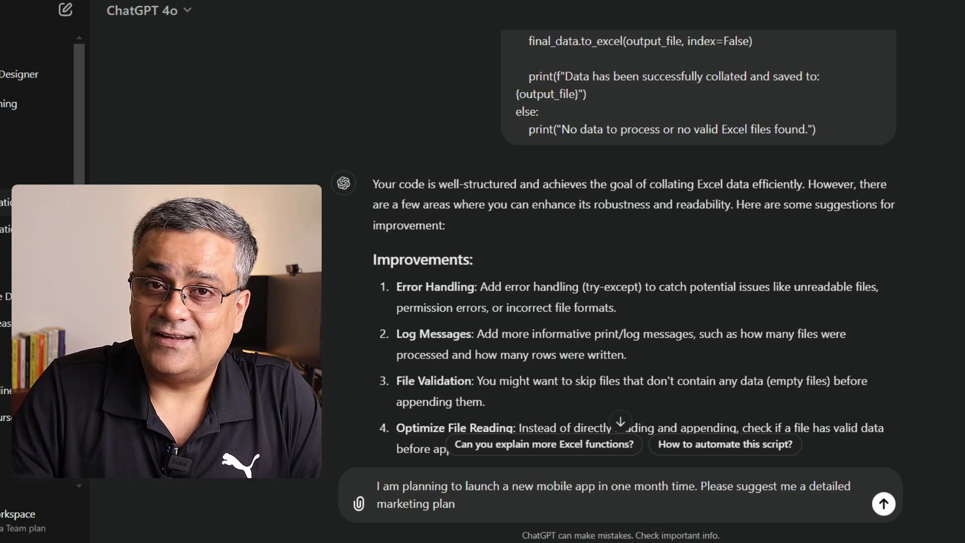
pyautogui.press('Return')
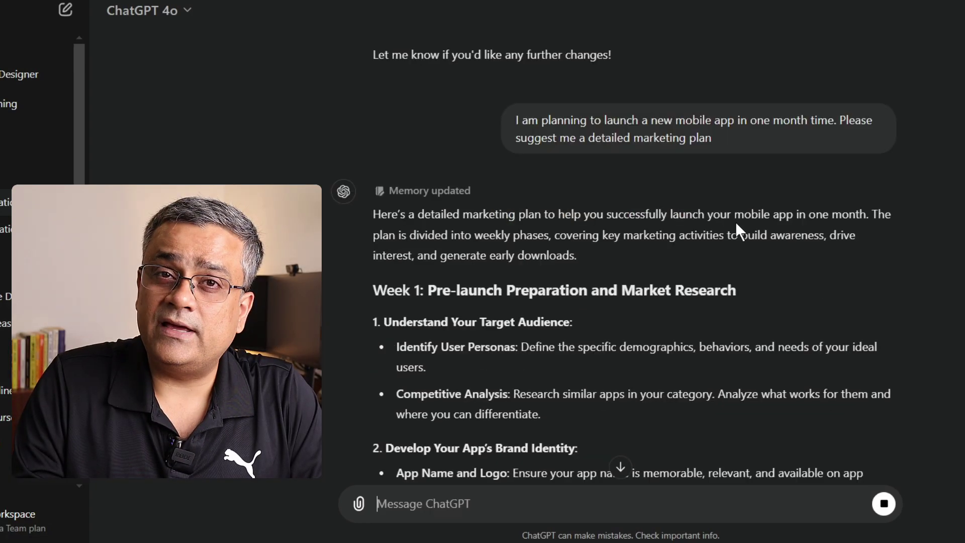
pyautogui.scroll(-12, 736, 220)
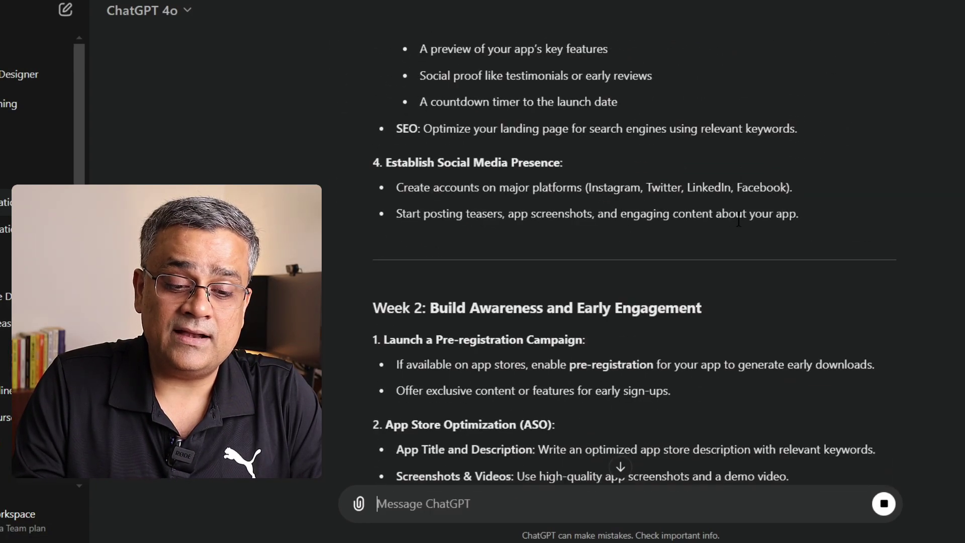
pyautogui.scroll(-8, 738, 220)
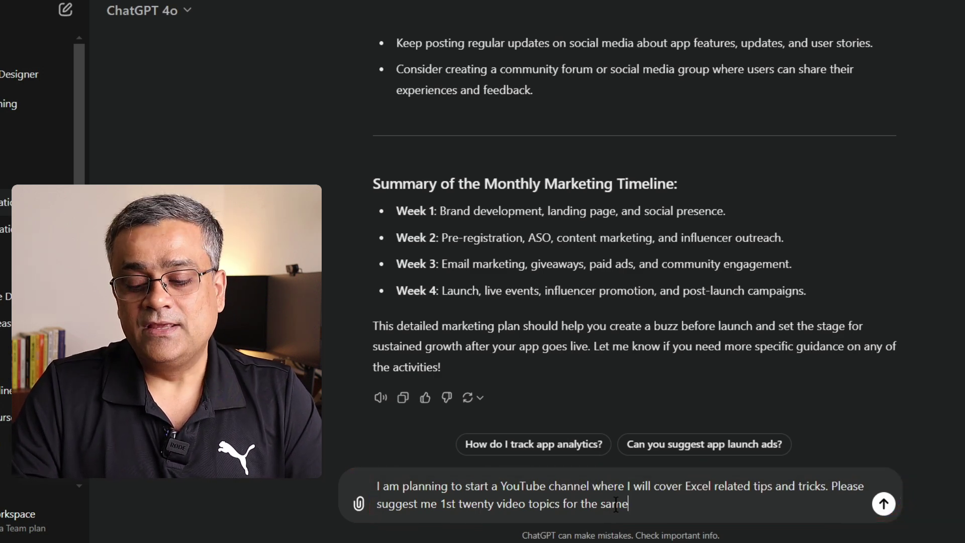
# Submit the request for the 1st twenty video topics for an Excel tips and tricks YouTube channel, and read through the list.
pyautogui.press('Return')
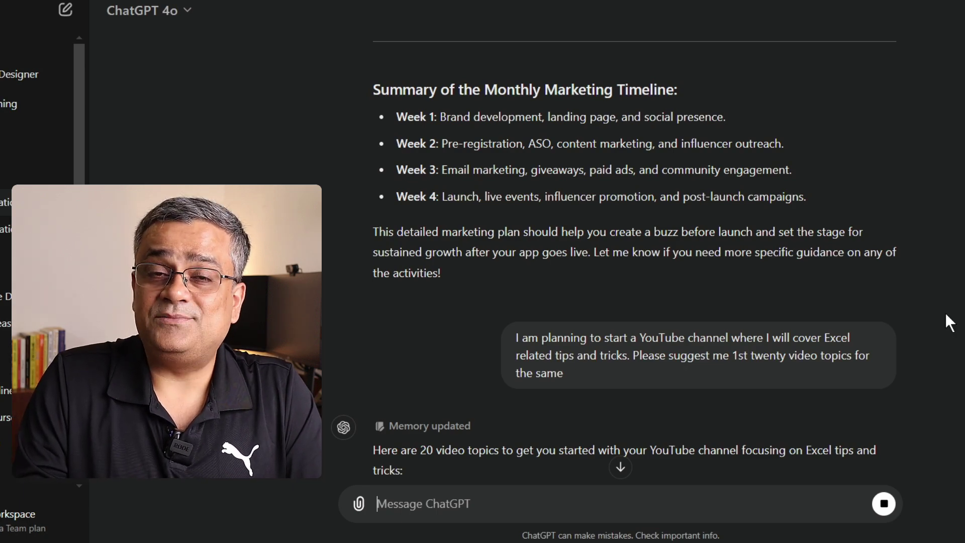
pyautogui.scroll(-15, 945, 313)
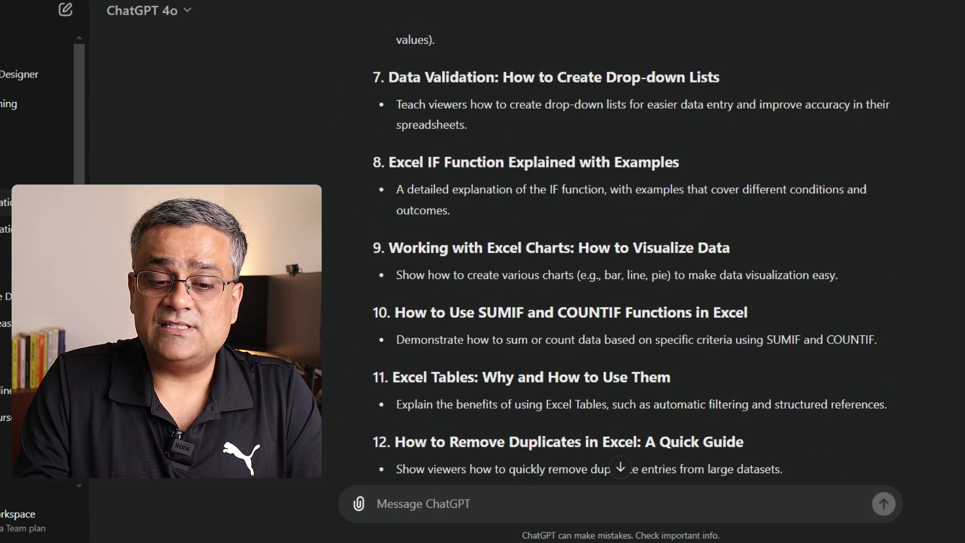
pyautogui.scroll(-12, 633, 261)
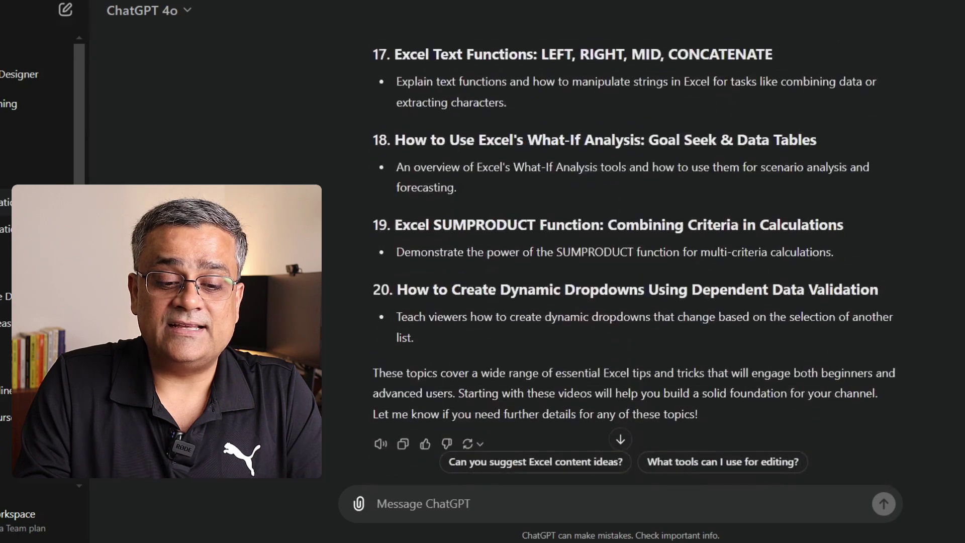
pyautogui.scroll(-1, 634, 247)
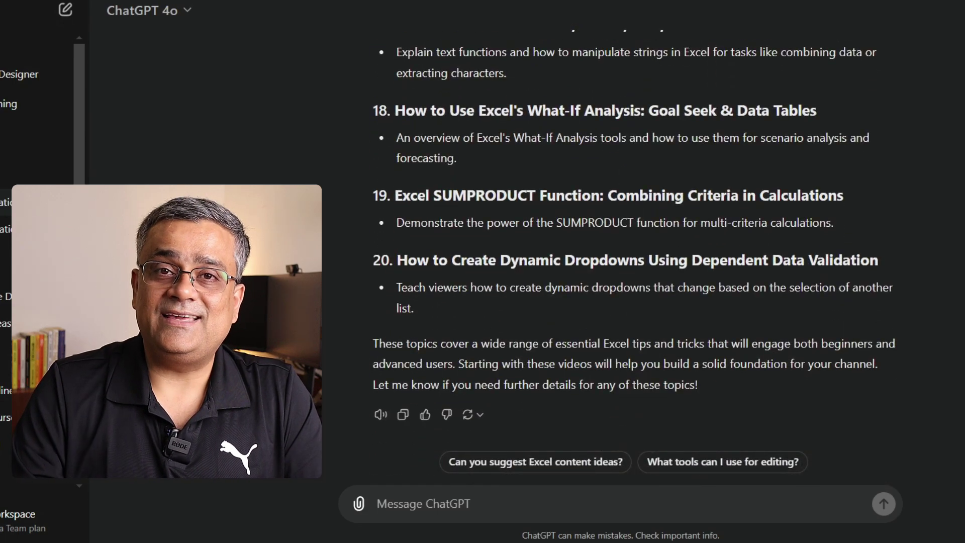